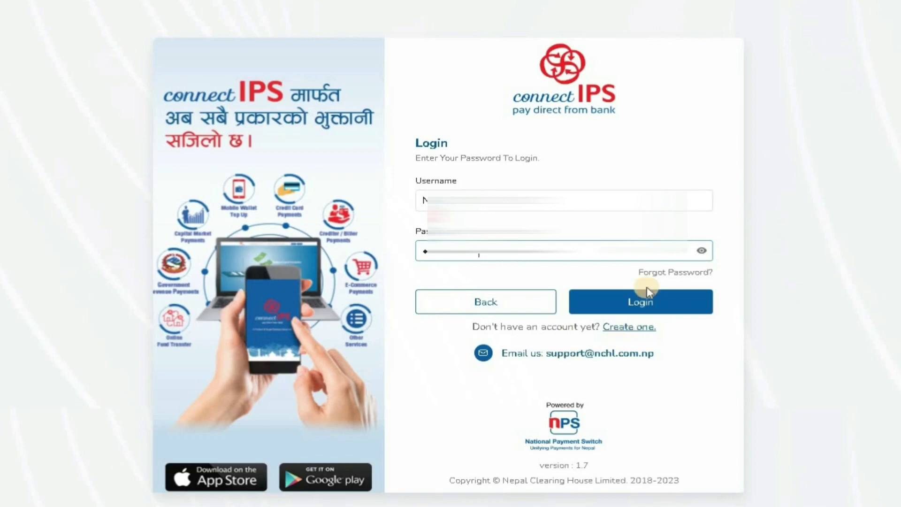
- Log in and accept the 'New login detected' prompt to reach the Verify Code page
left_click(646, 297)
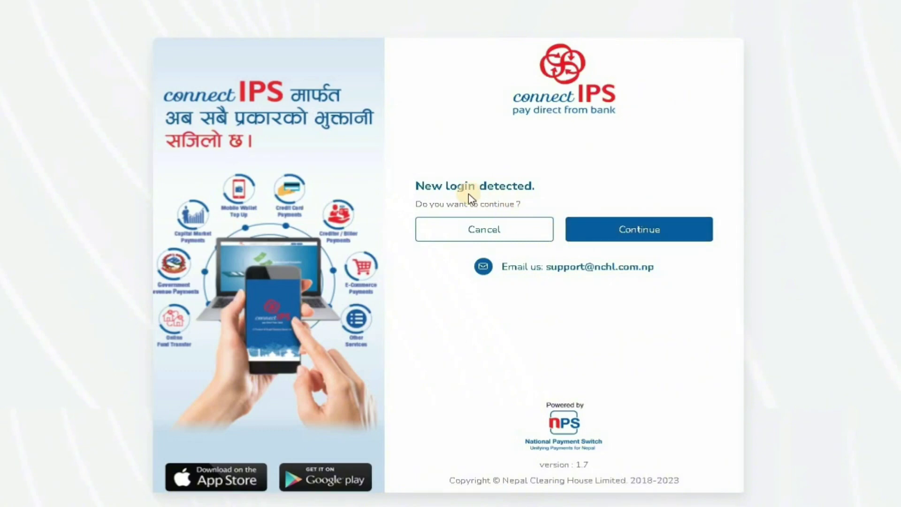
left_click(604, 228)
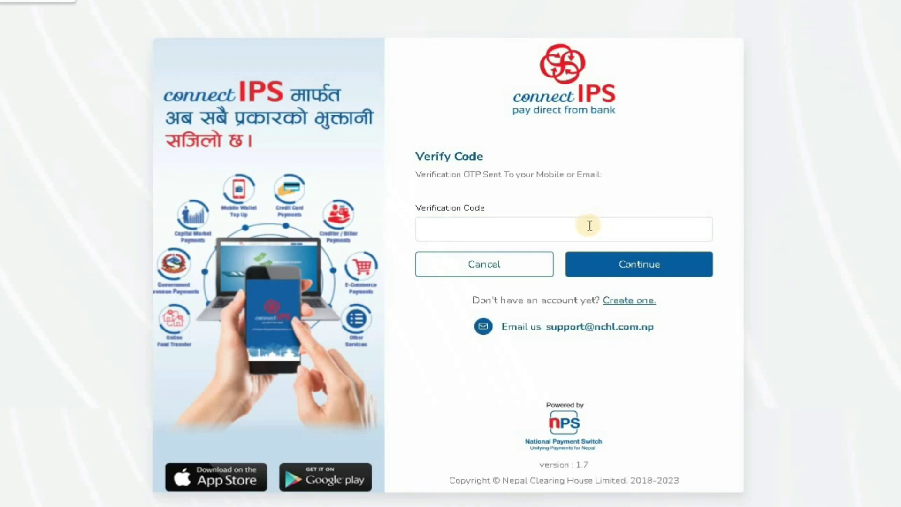
- Enter the received OTP in the Verification Code field and submit it
left_click(589, 225)
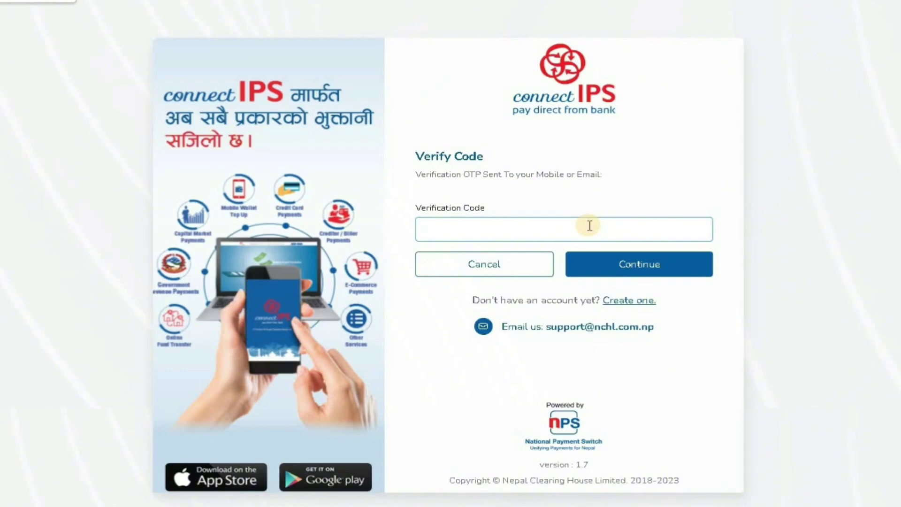
type("8")
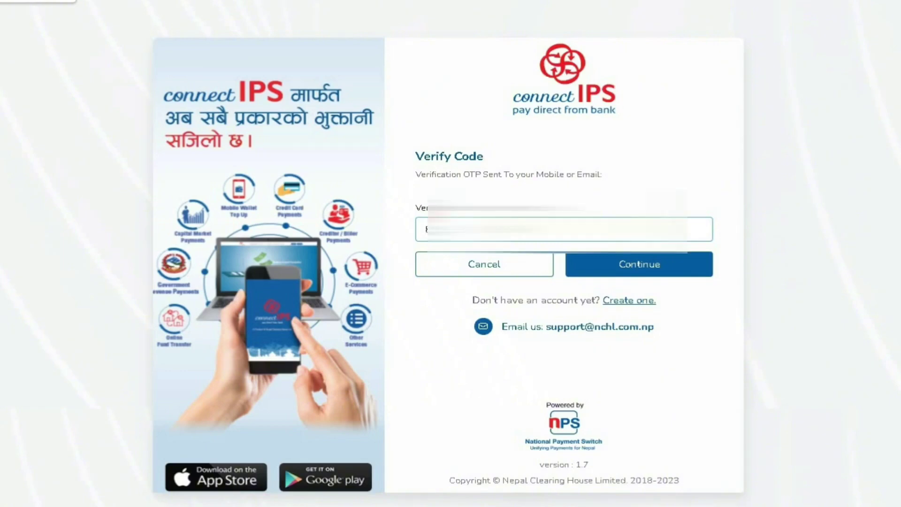
left_click(638, 263)
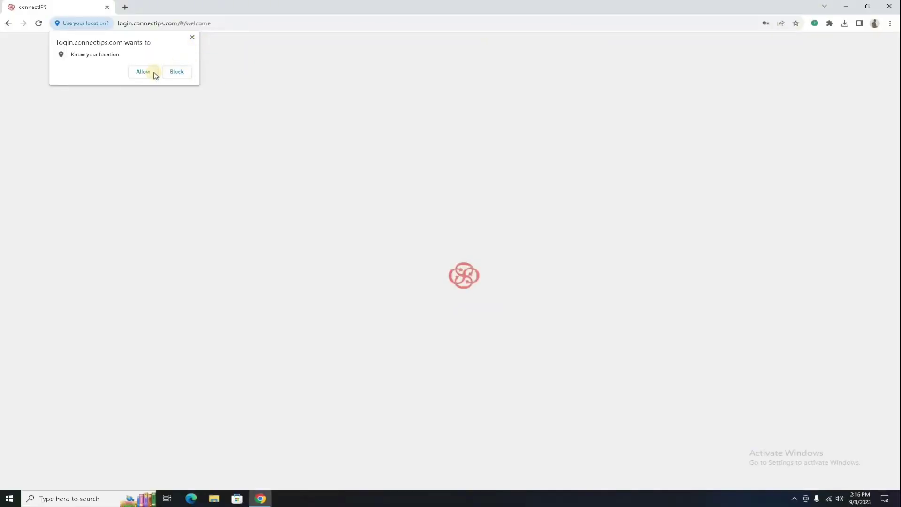
- Allow location access and pick the birth year and month in the date of birth calendar
left_click(151, 73)
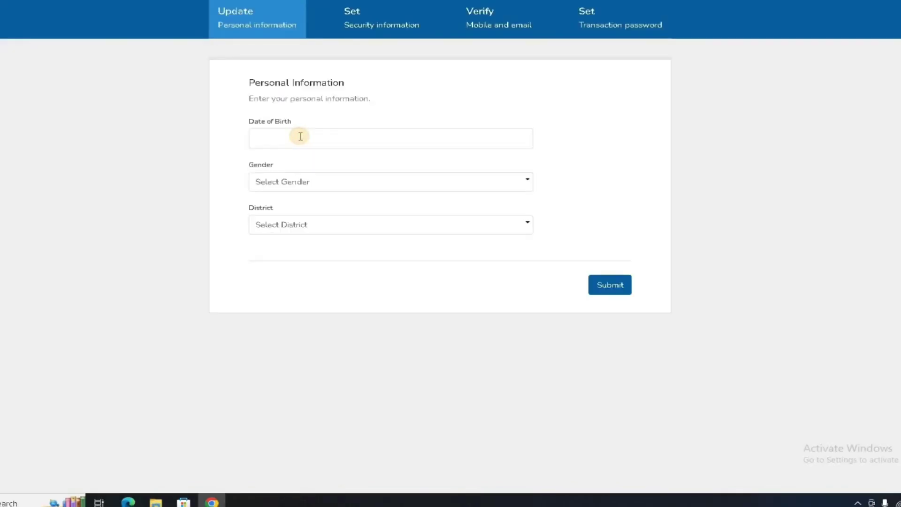
left_click(332, 196)
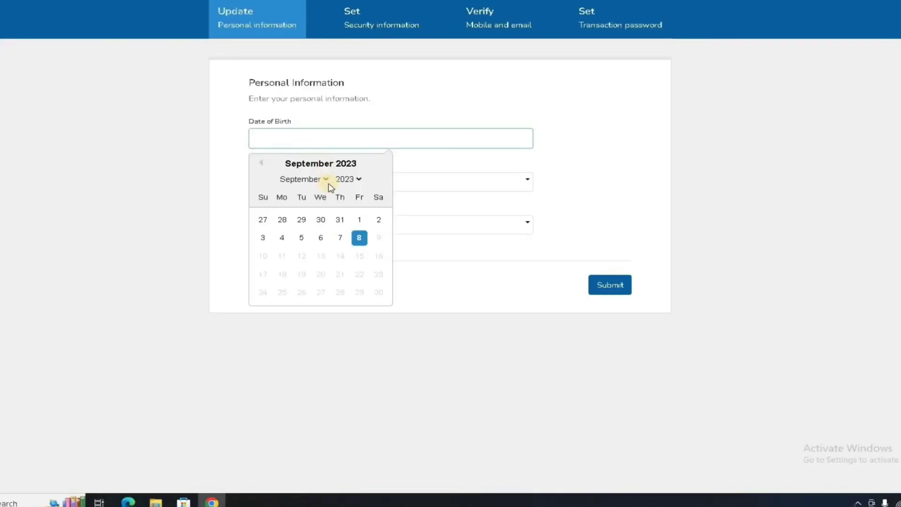
left_click(345, 178)
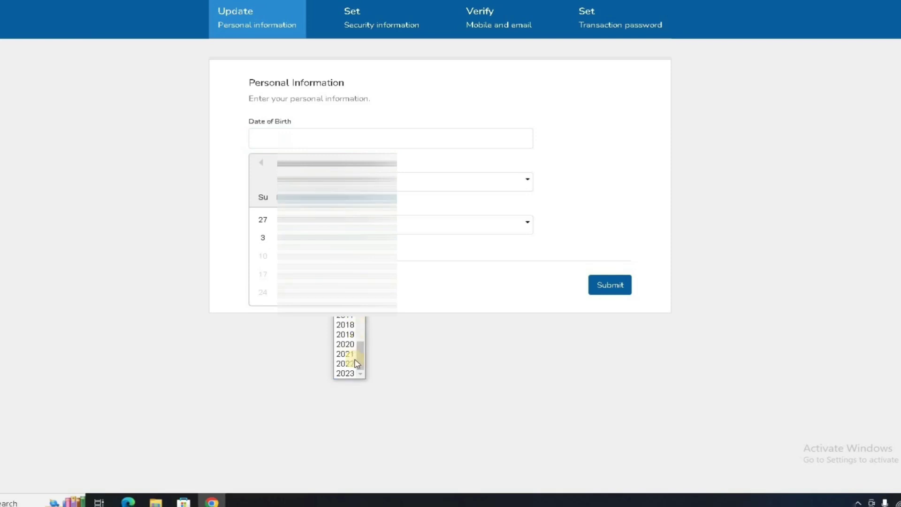
left_click_drag(361, 350, 362, 322)
left_click(345, 333)
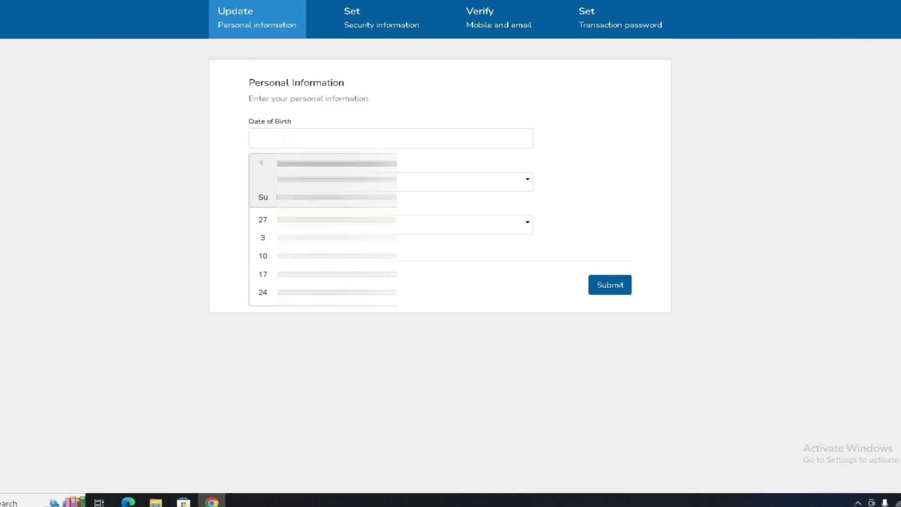
left_click(328, 179)
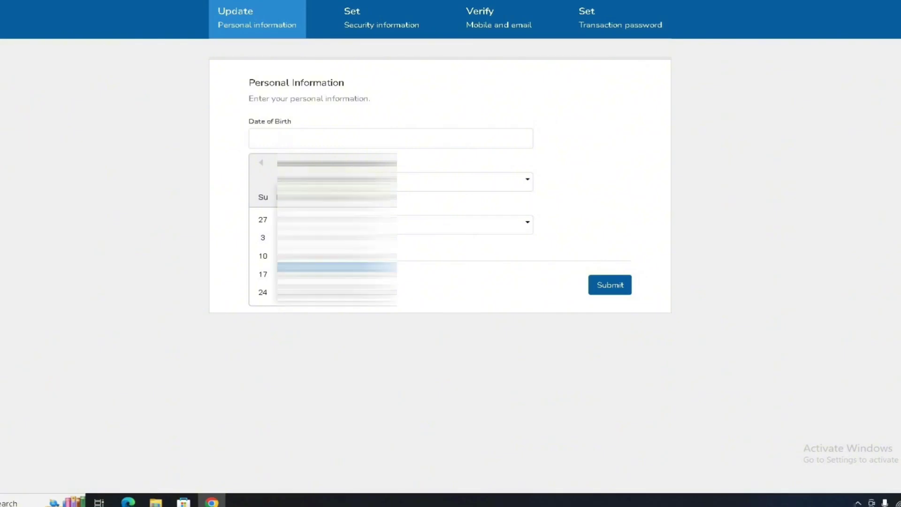
left_click(329, 188)
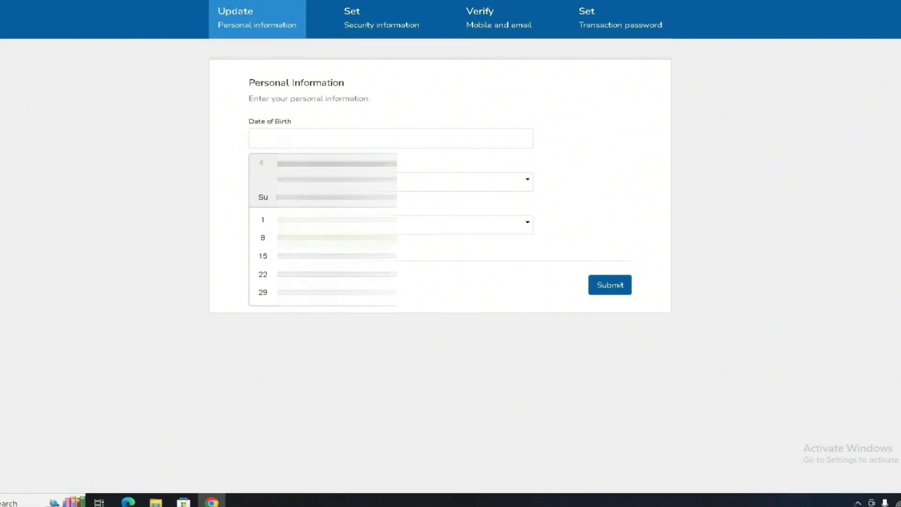
- Set gender to Male and district to Gulmi, submit, and advance to Security Information
left_click(390, 182)
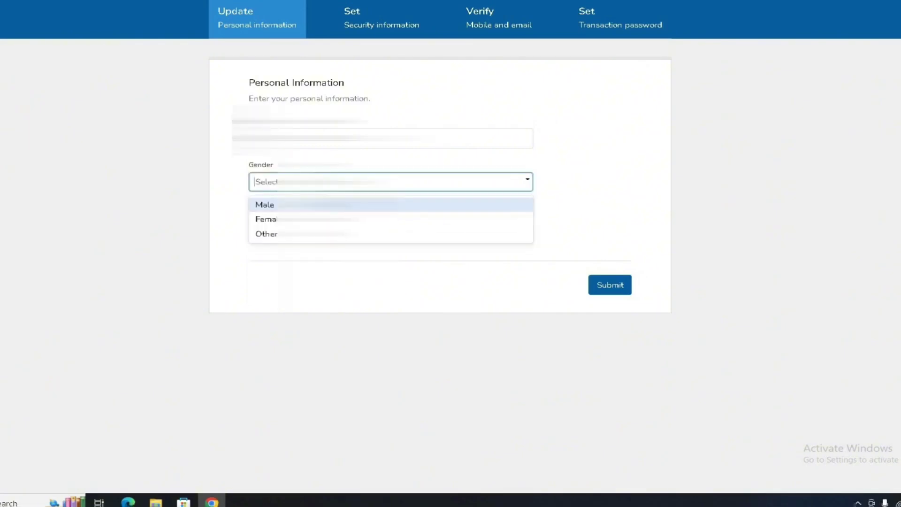
left_click(262, 203)
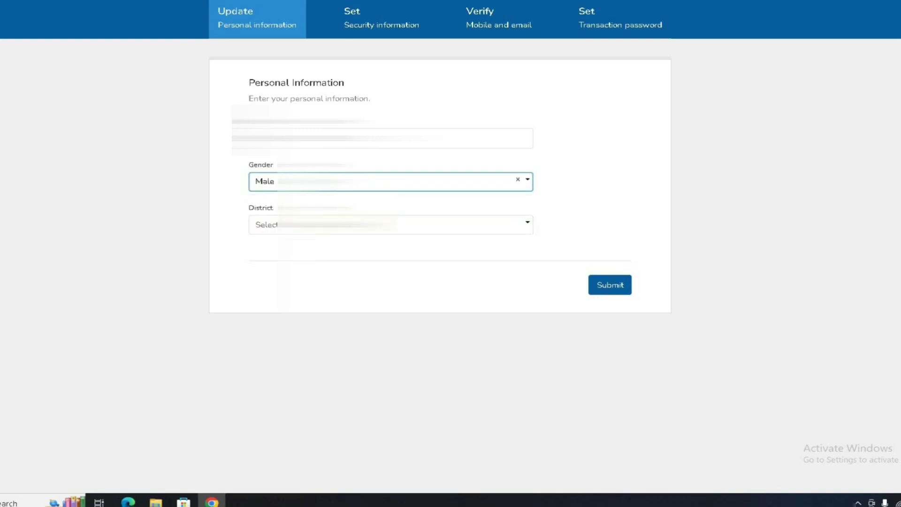
left_click(319, 224)
type("g")
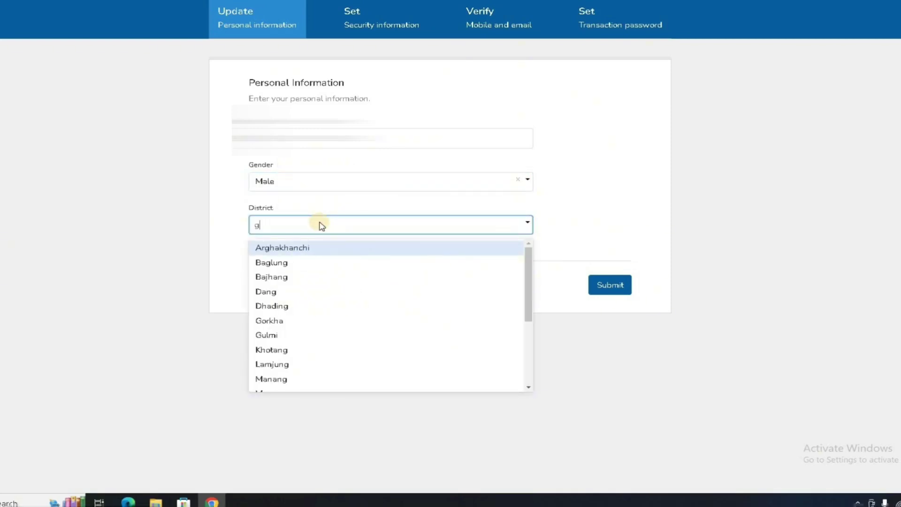
type("u")
key("Return")
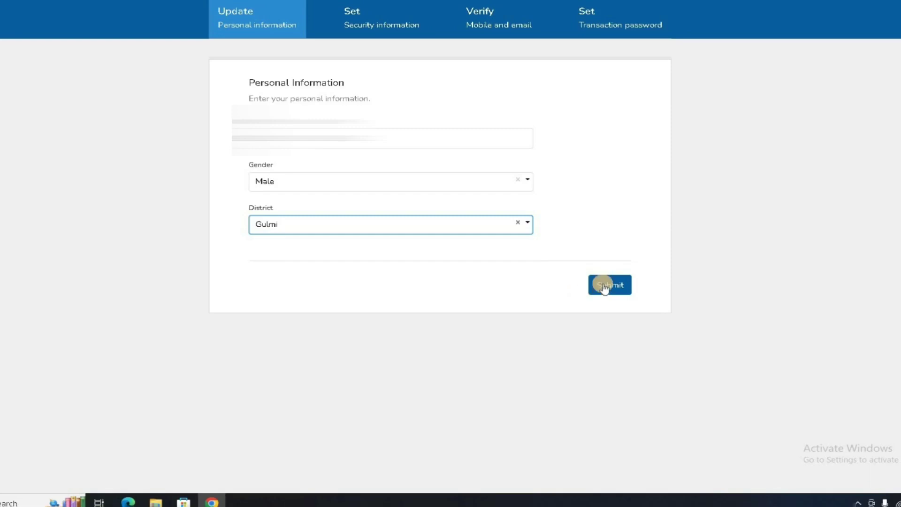
left_click(604, 287)
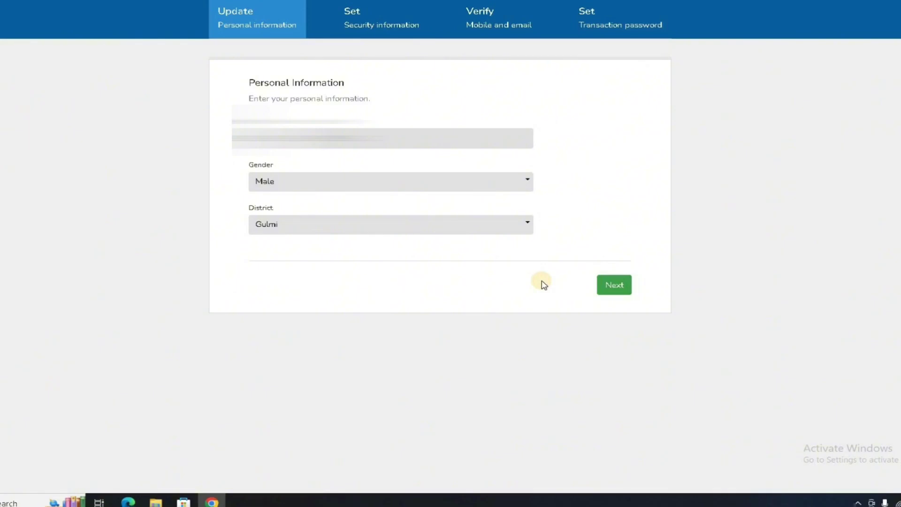
left_click(605, 284)
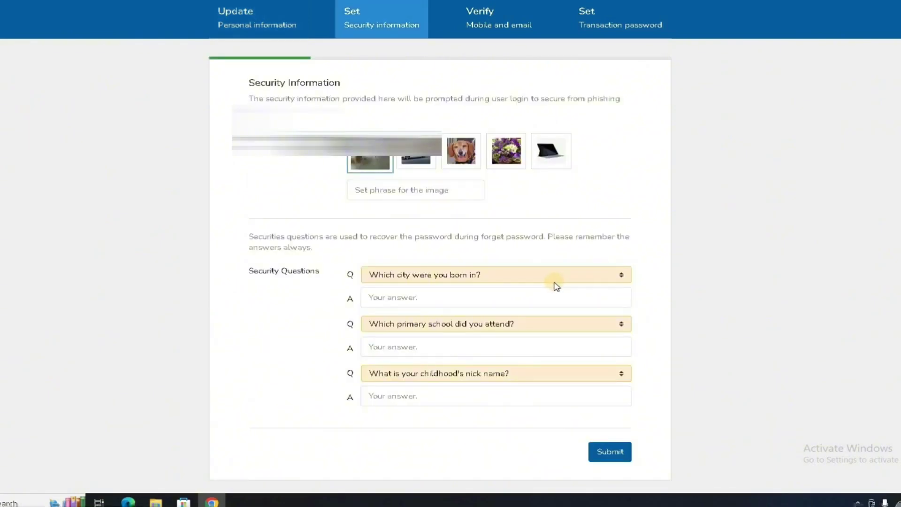
- Keep the born-city question first, answer all three security questions, and submit
left_click(529, 272)
left_click(521, 288)
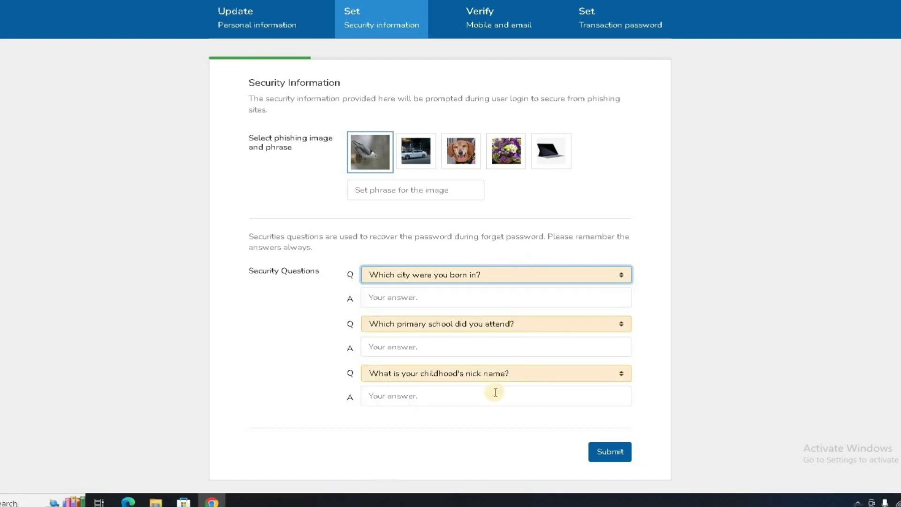
left_click(487, 304)
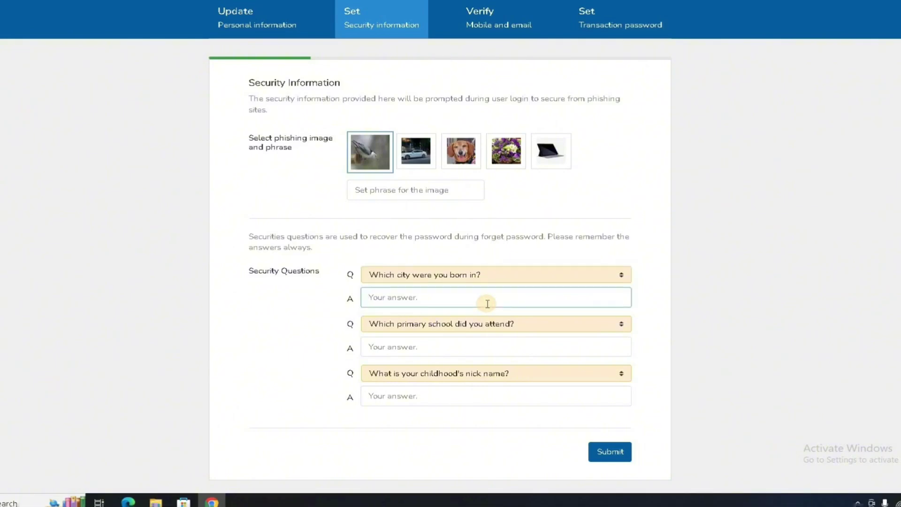
type("n")
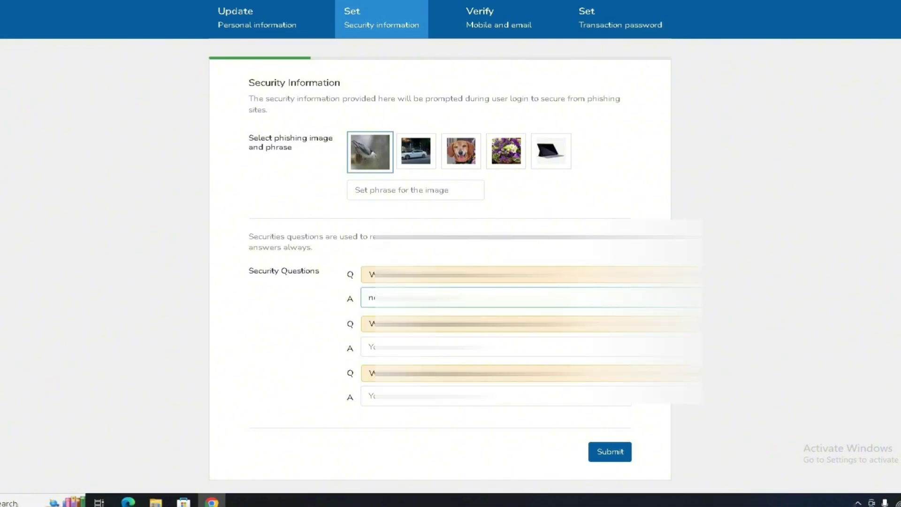
left_click(487, 346)
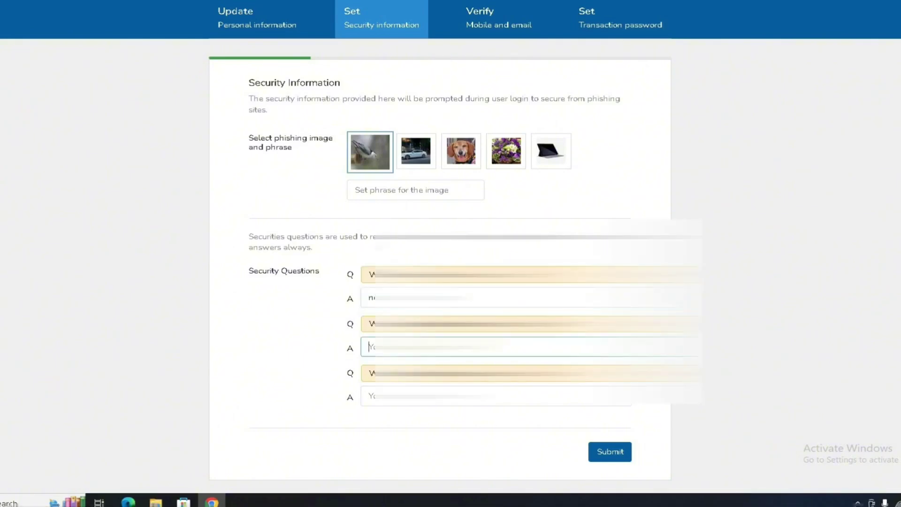
type("ar")
left_click(495, 395)
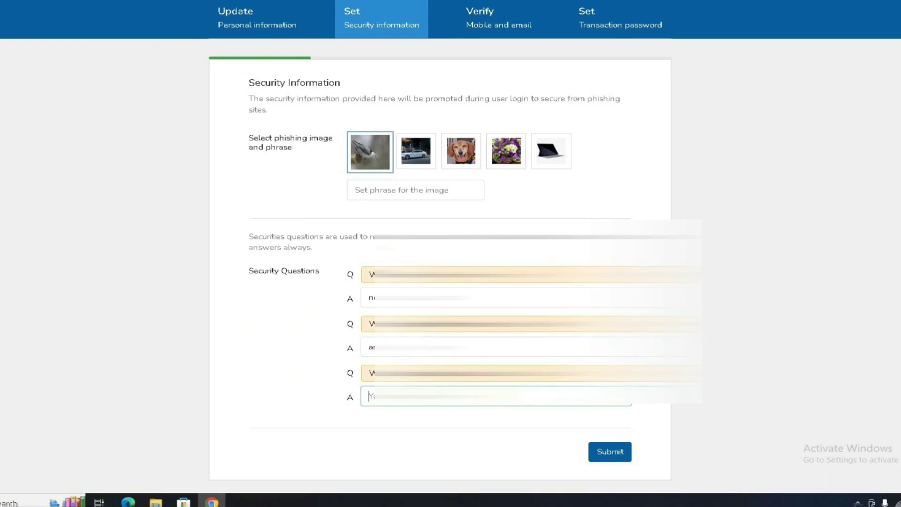
type("ni")
left_click(495, 372)
key("Escape")
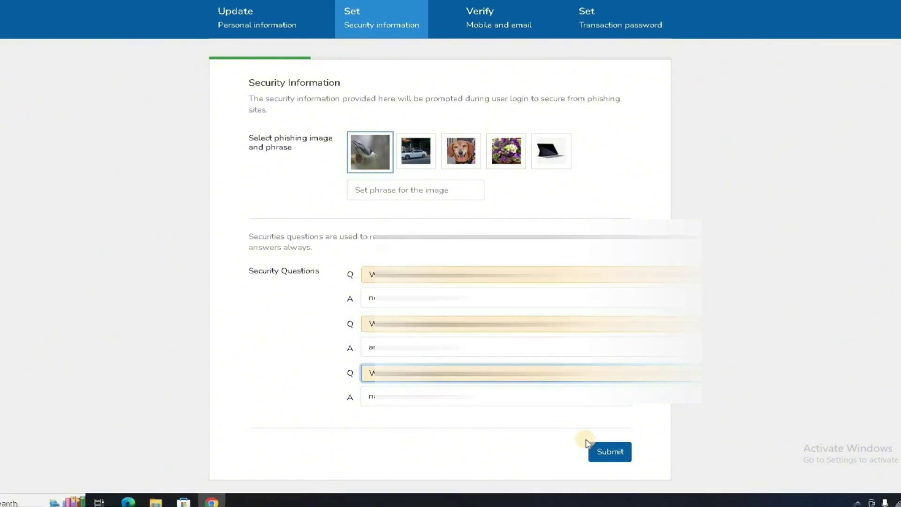
left_click(601, 451)
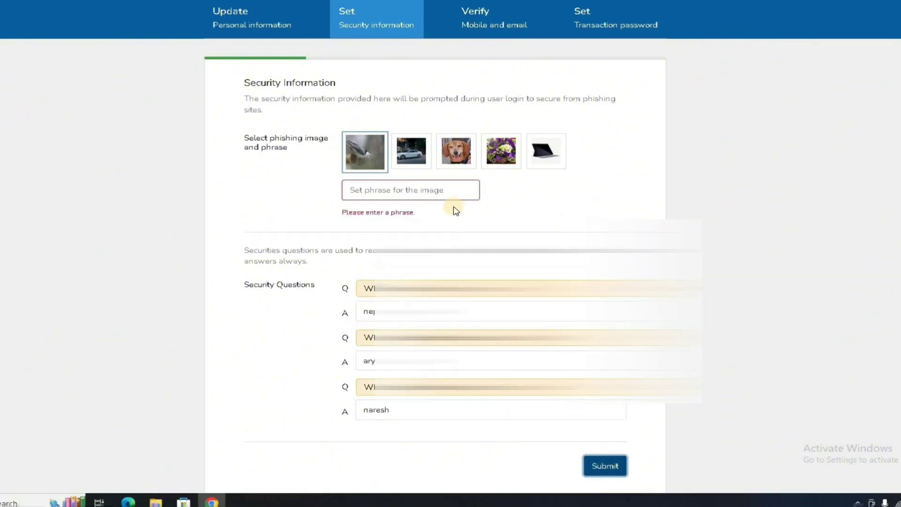
- Set the phishing phrase 'bird' with the bird image, submit, and continue to Mobile & Email Verification
left_click(376, 155)
left_click(384, 188)
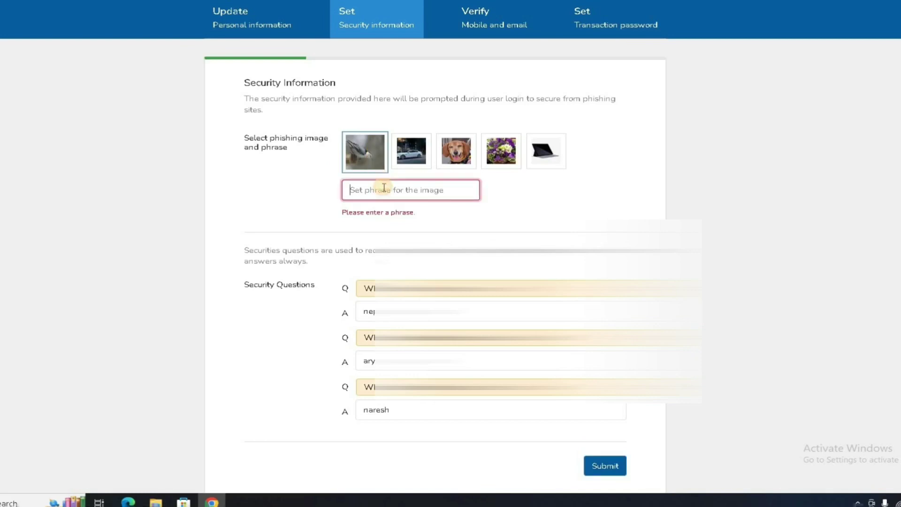
type("bird")
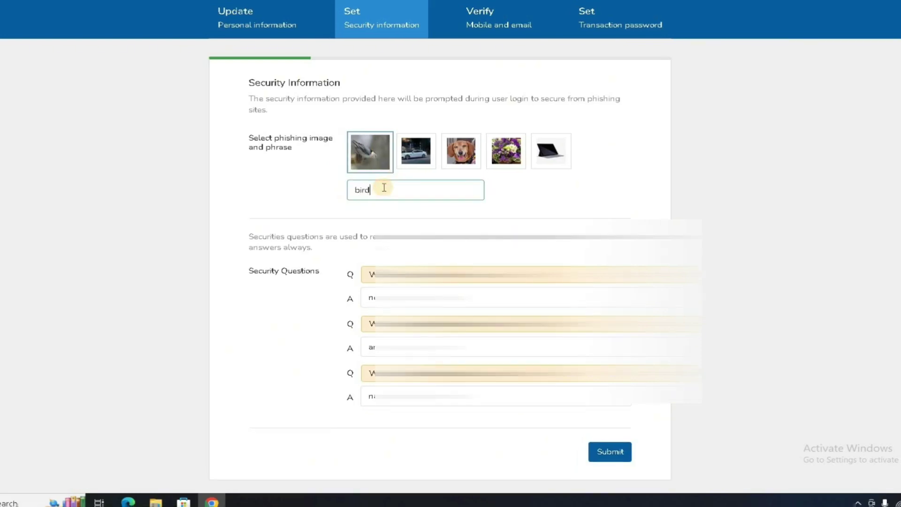
left_click(422, 151)
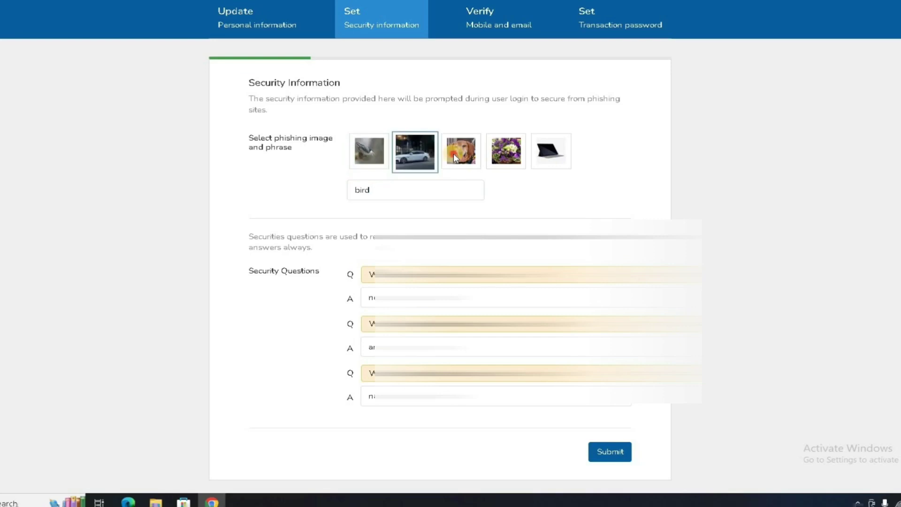
left_click(384, 159)
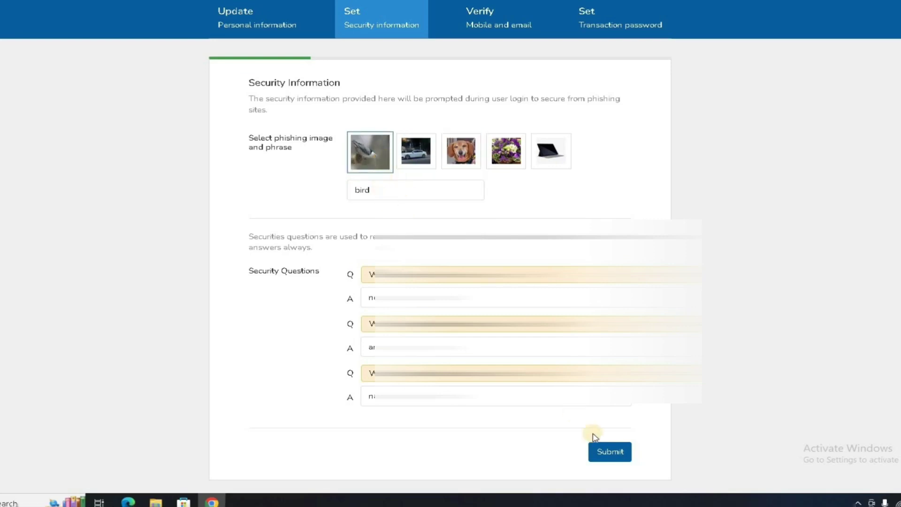
left_click(614, 454)
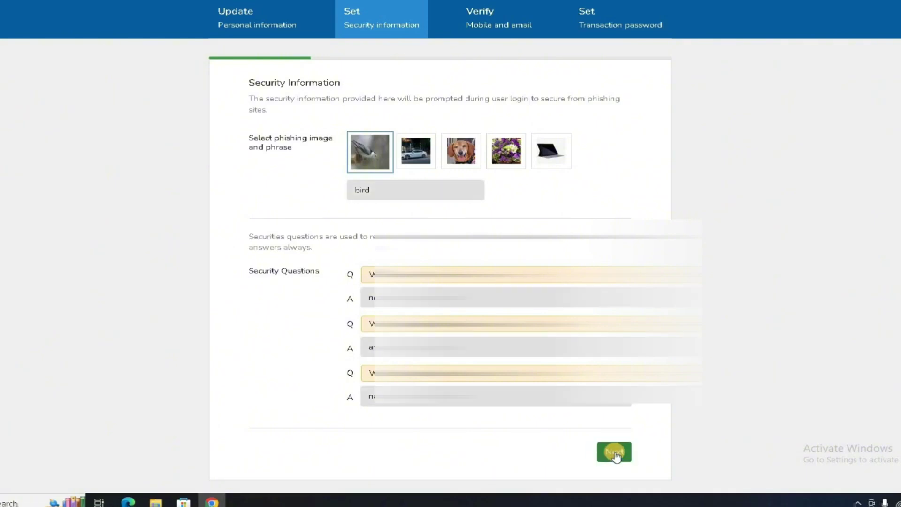
left_click(614, 453)
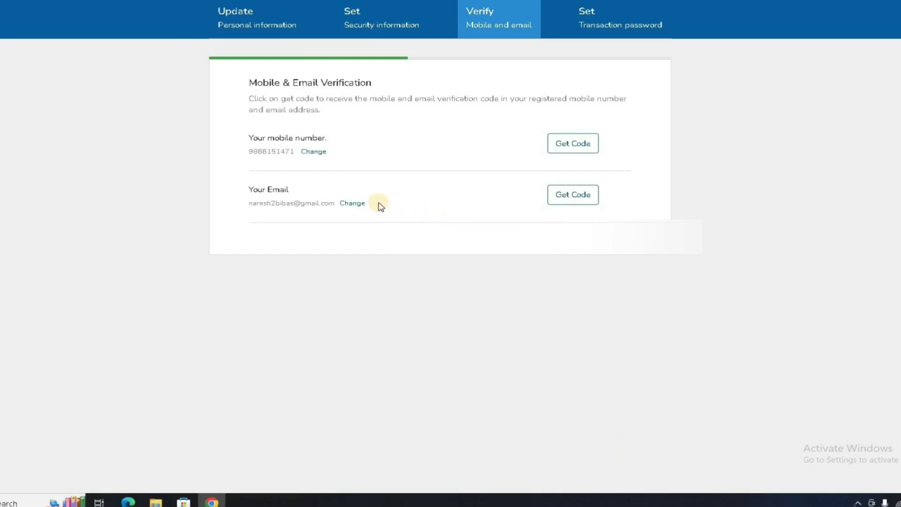
- Get the email code, enter it to mark the email Verified, then request the mobile code
left_click(571, 194)
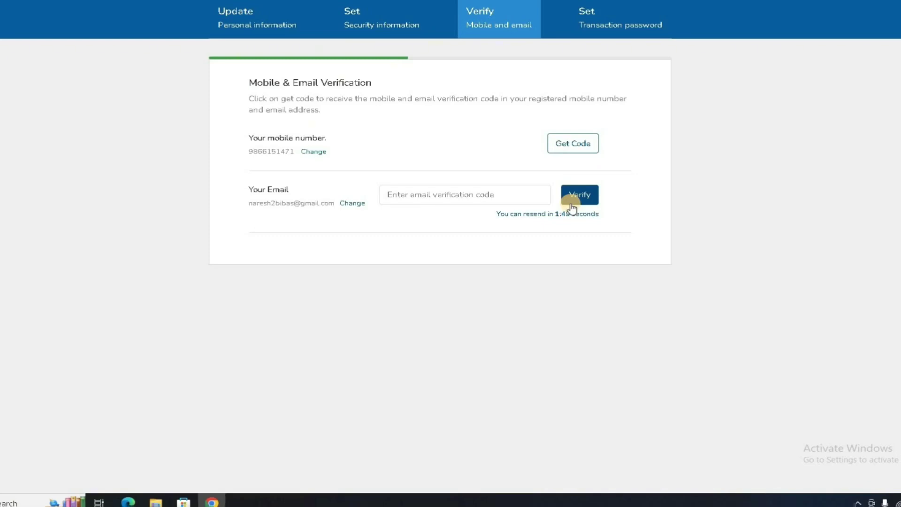
left_click(483, 189)
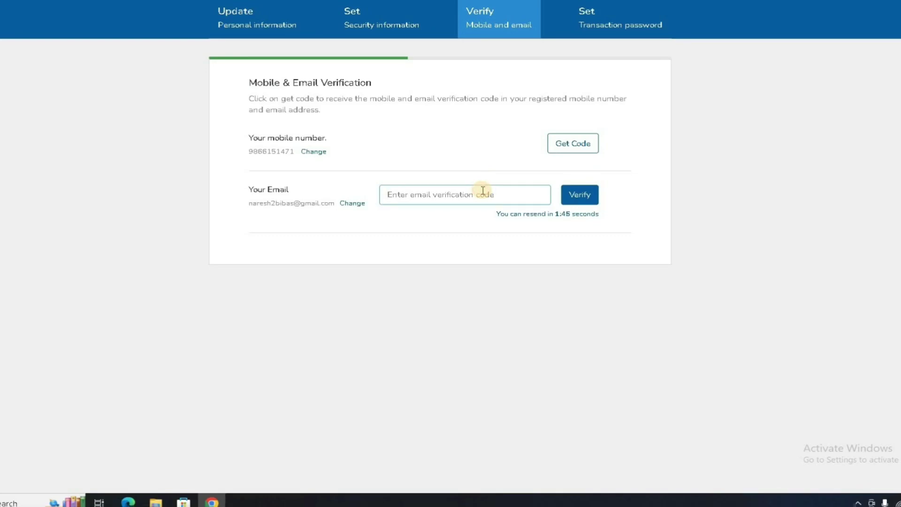
type("6")
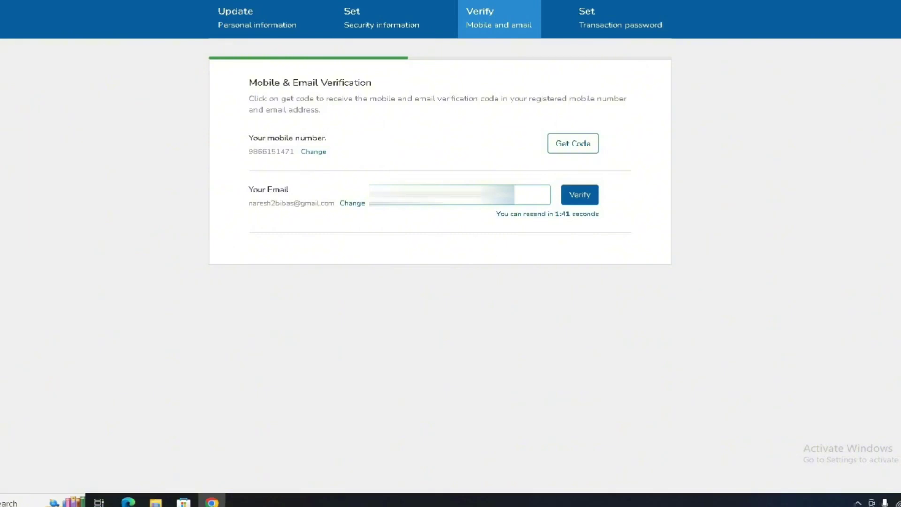
left_click(572, 196)
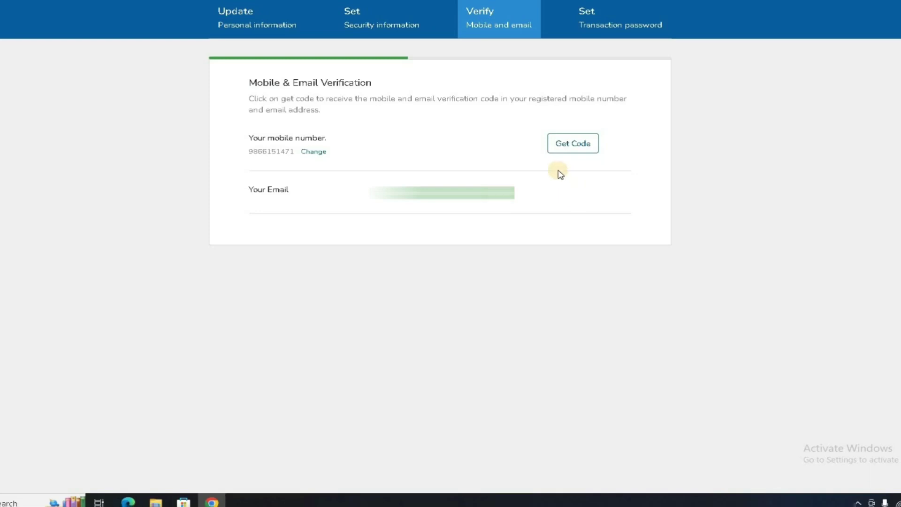
left_click(563, 145)
- Request the mobile number's verification code again
left_click(566, 148)
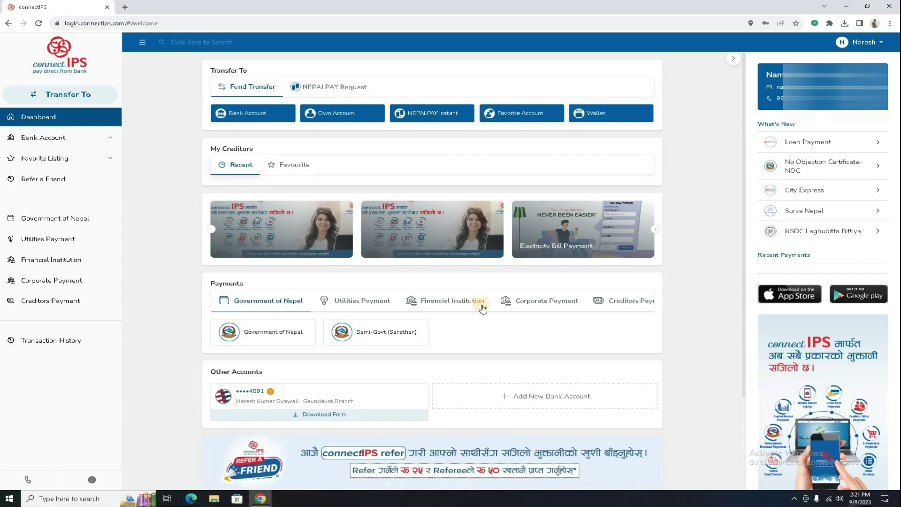
- Expand Bank Account in the sidebar and choose Link Account
left_click(96, 139)
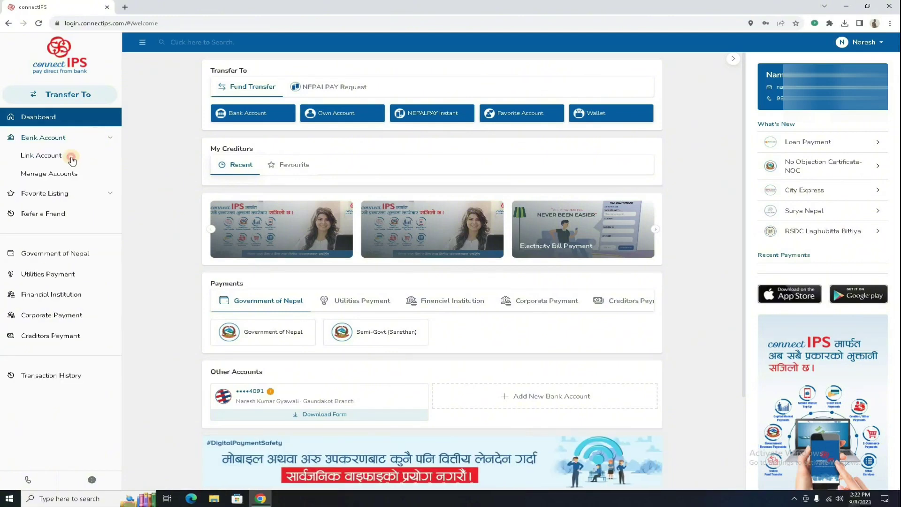
left_click(72, 159)
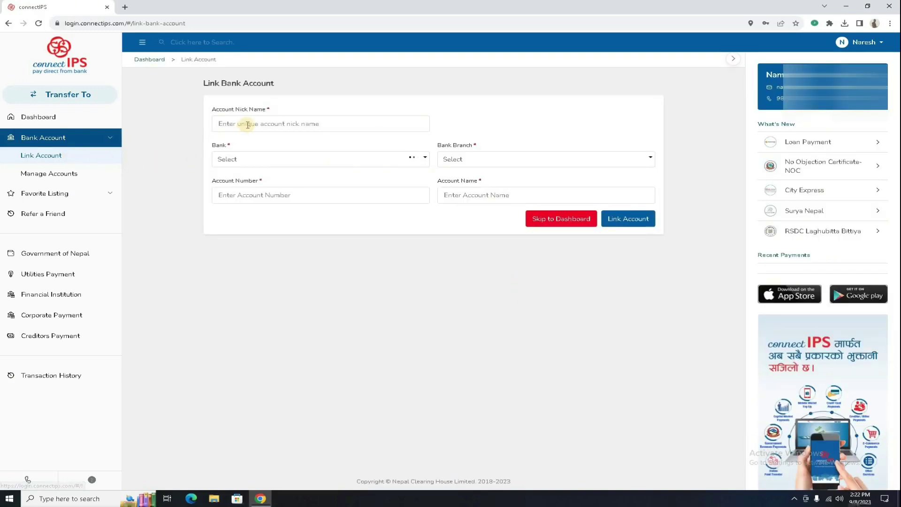
- Look through the Link Bank Account fields without filling them, then go to Manage Accounts
left_click(248, 124)
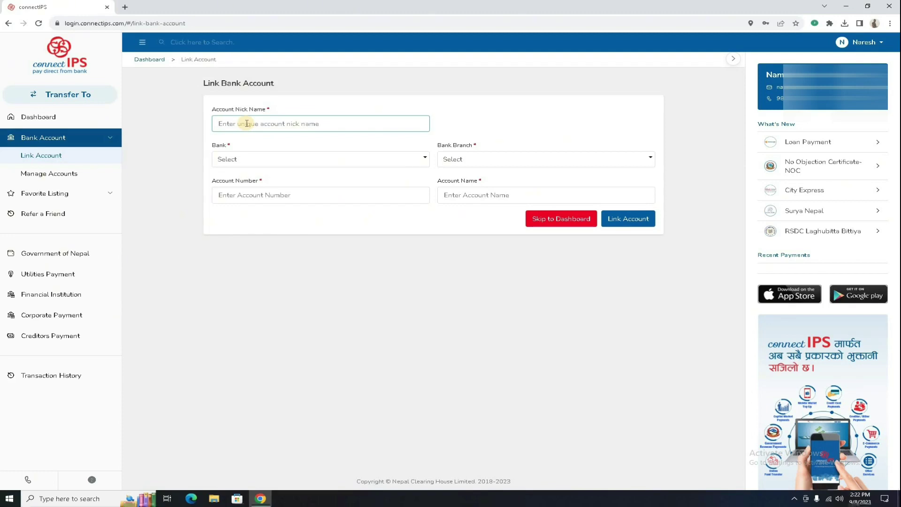
left_click(250, 159)
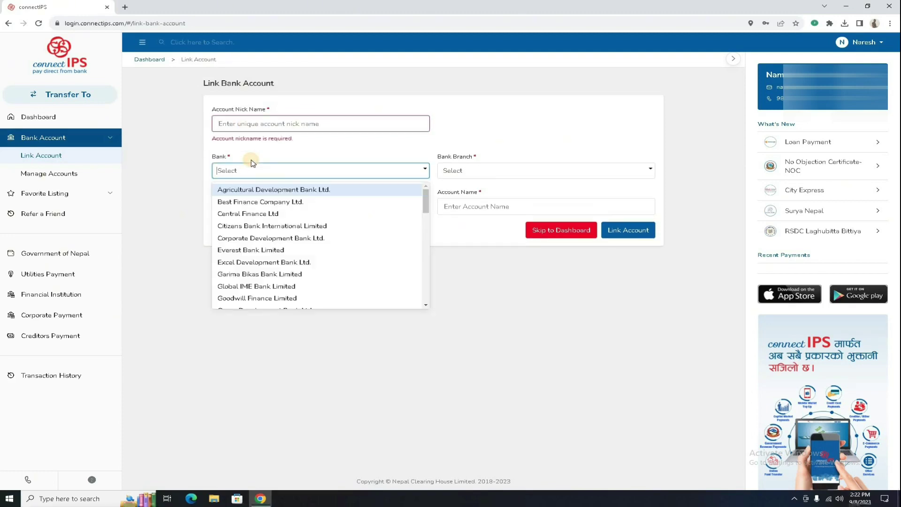
left_click(433, 168)
left_click(446, 169)
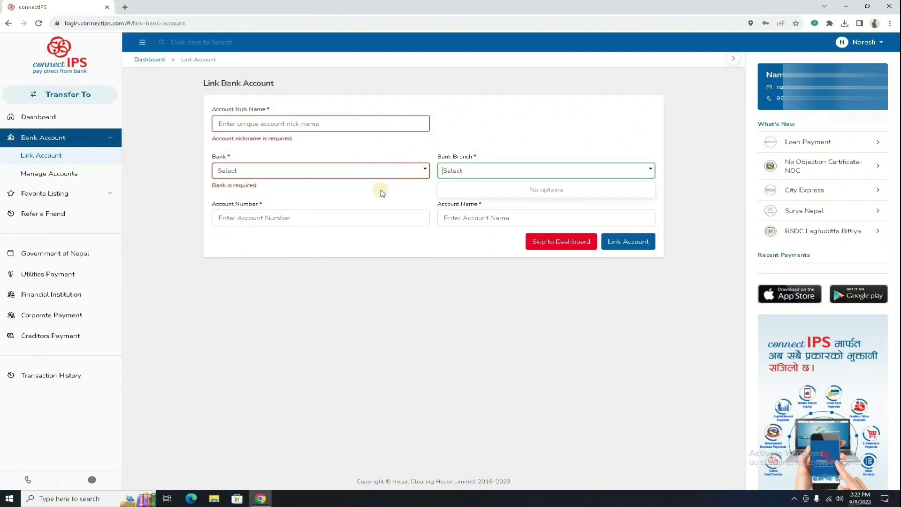
left_click(355, 217)
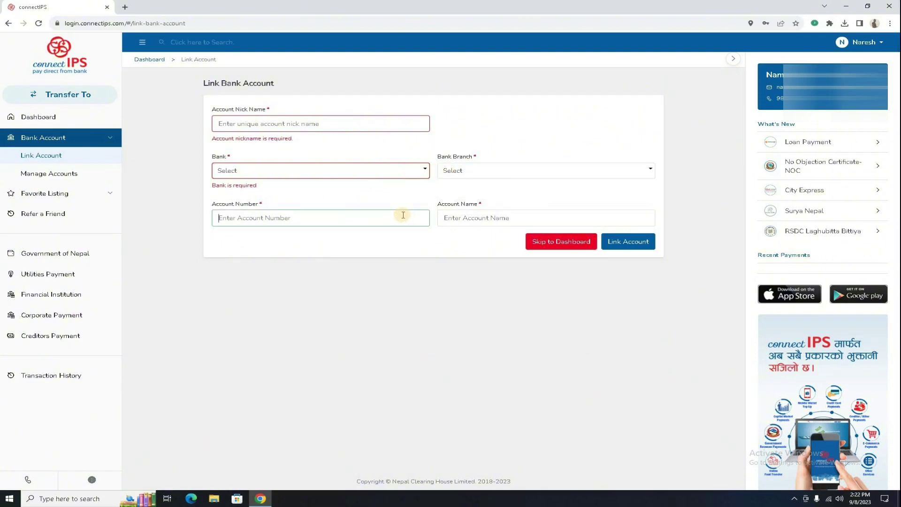
left_click(463, 218)
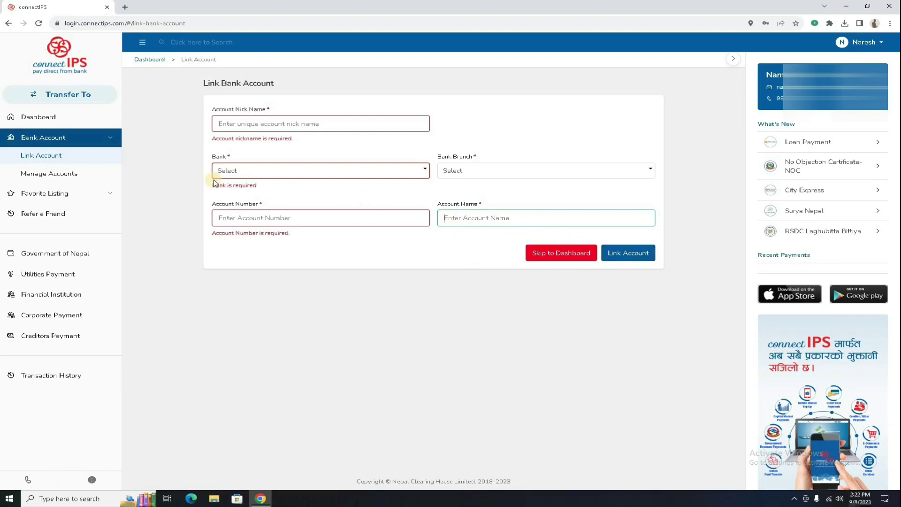
left_click(87, 173)
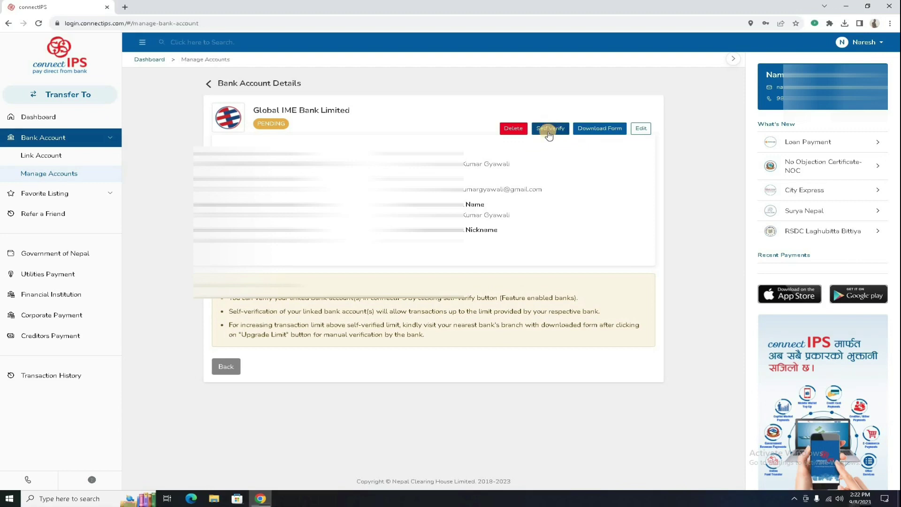
- Start Self Verify on Global IME, review the Siddhartha Bank account details, then close Chrome
left_click(548, 134)
left_click(209, 83)
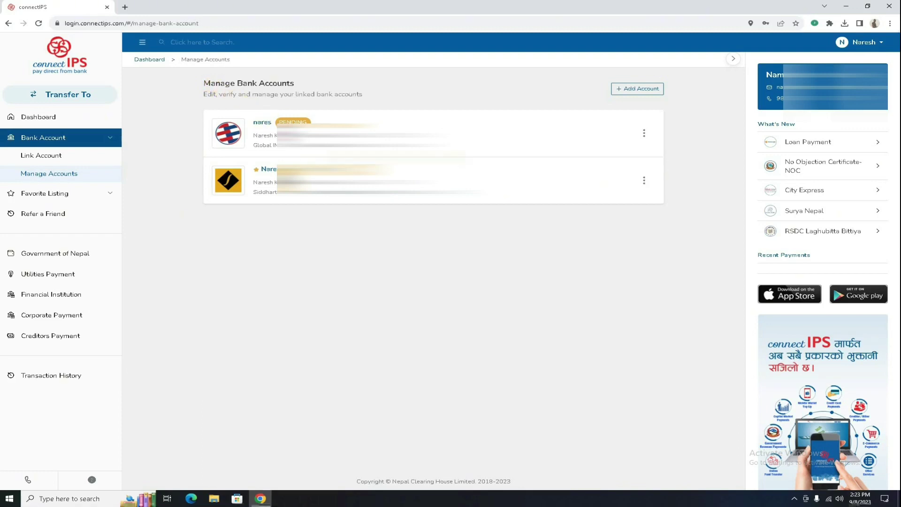
left_click(357, 180)
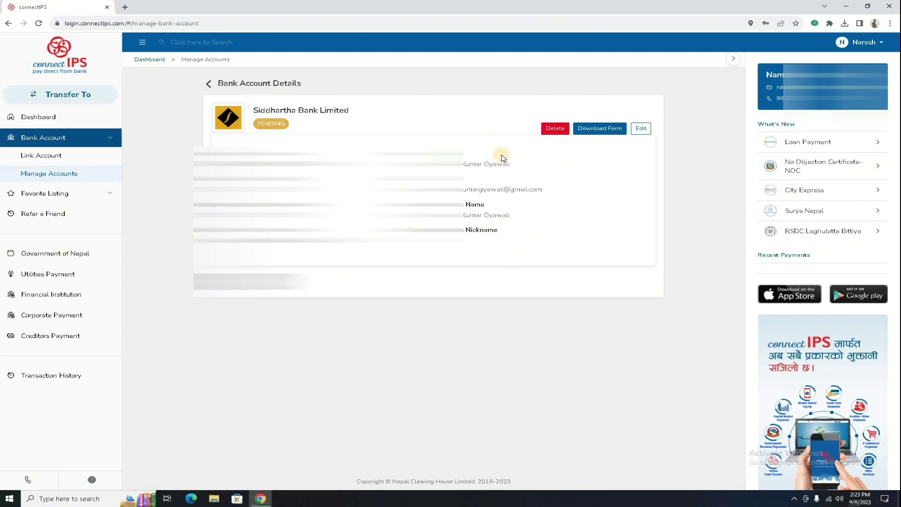
left_click(208, 86)
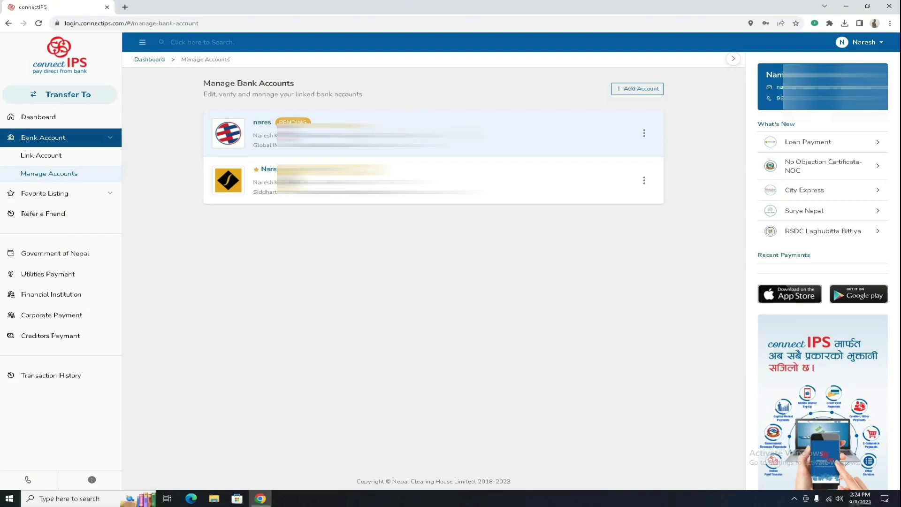
left_click(894, 4)
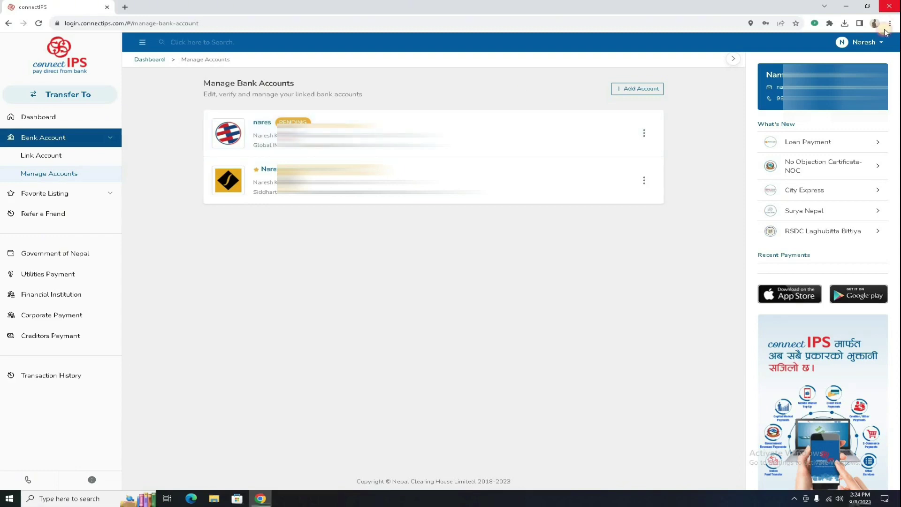
left_click(796, 500)
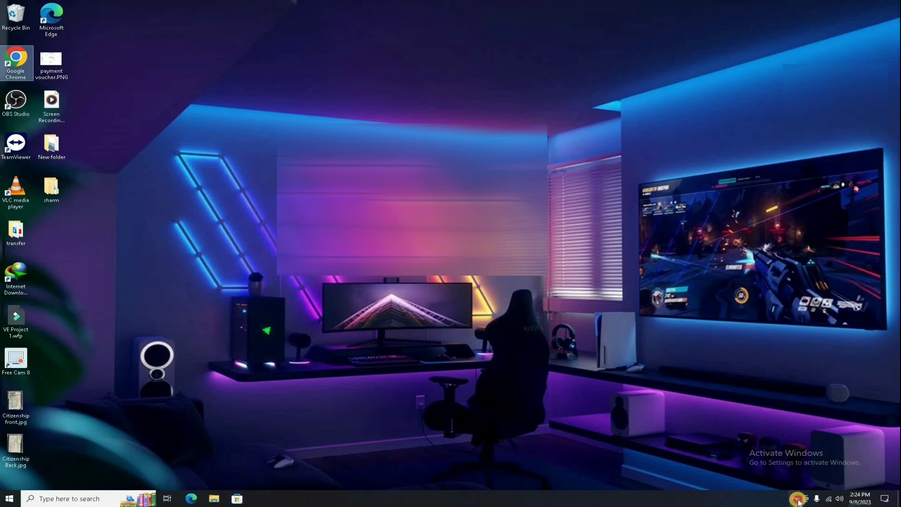